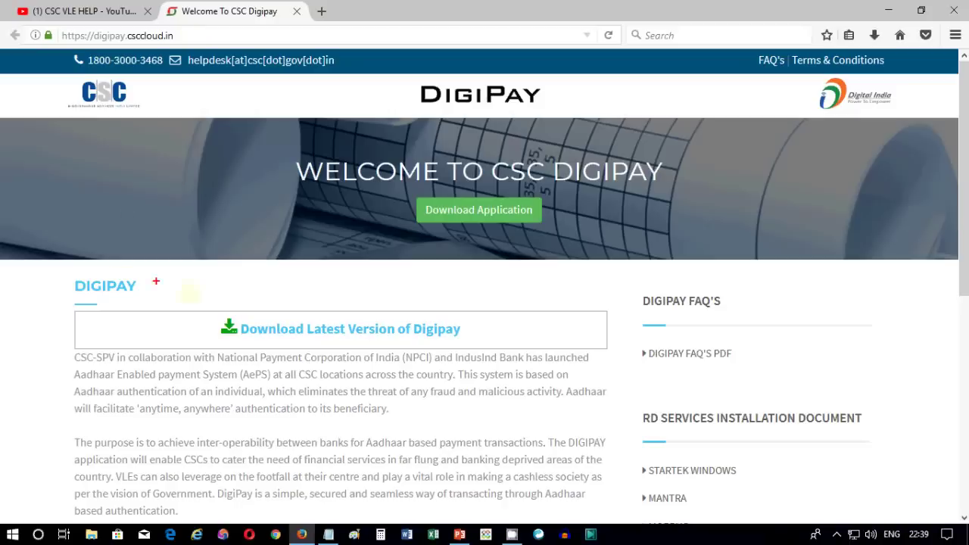
{"action": "mouse_move", "coordinate": [194, 308]}
{"action": "left_mouse_down"}
{"action": "mouse_move", "coordinate": [488, 349]}
{"action": "mouse_move", "coordinate": [202, 313]}
{"action": "left_mouse_up"}
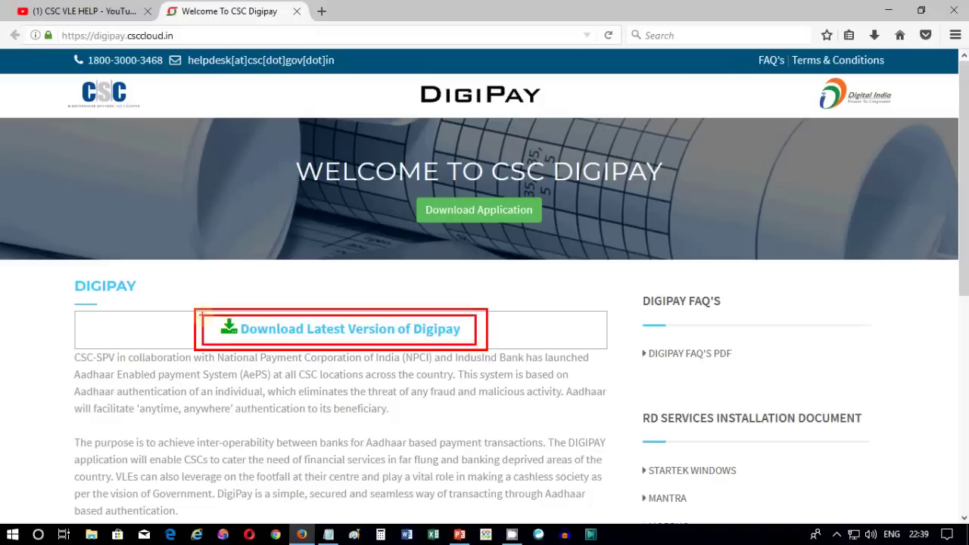
{"action": "left_click", "coordinate": [369, 332]}
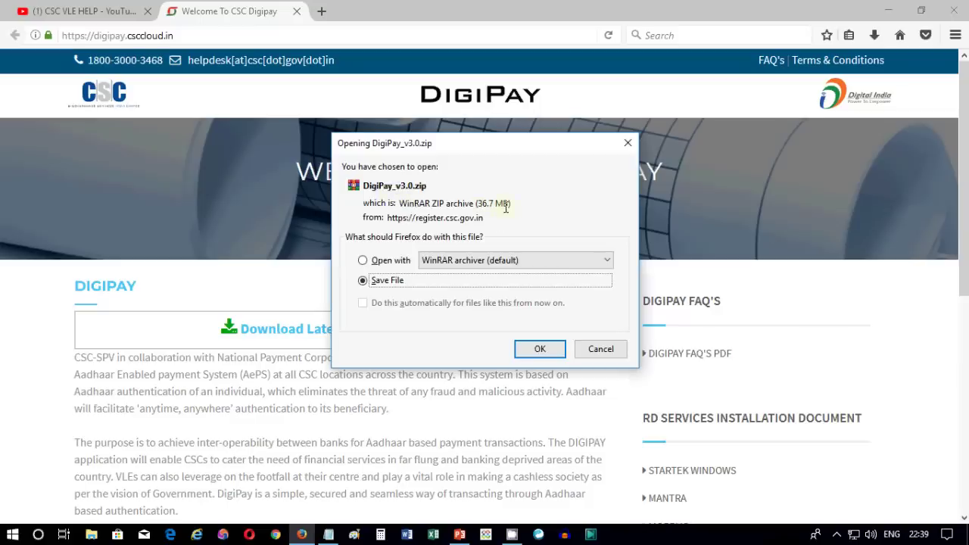
{"action": "left_click_drag", "start_coordinate": [503, 205], "coordinate": [476, 206]}
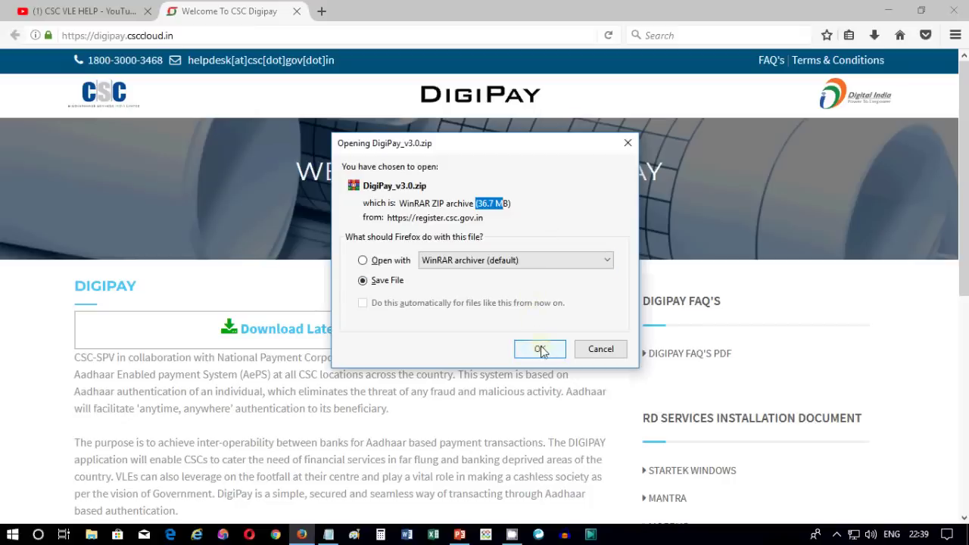
{"action": "left_click", "coordinate": [598, 349]}
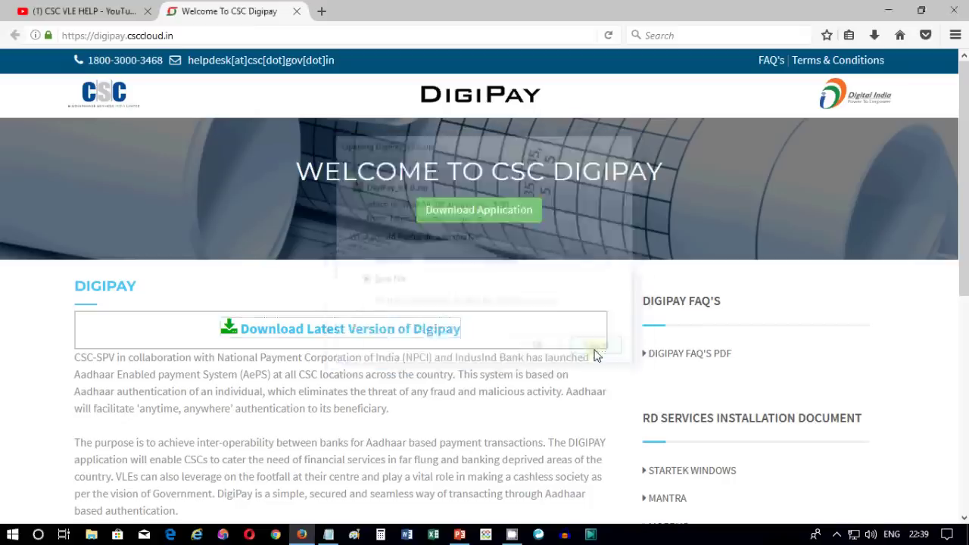
- Clear the open windows from the desktop and examine the contents of the extracted DigiPay_v3.0 folder
{"action": "left_click", "coordinate": [886, 10]}
{"action": "left_click", "coordinate": [886, 10]}
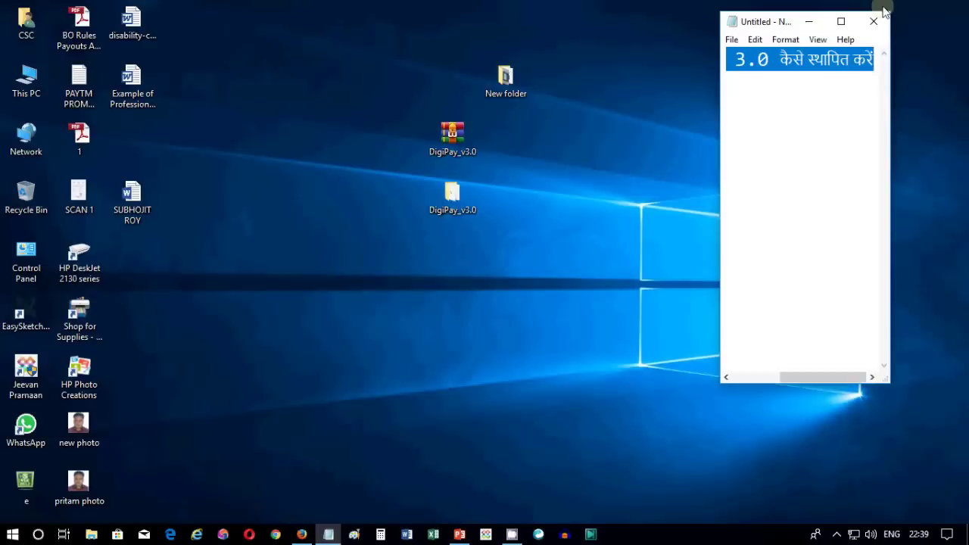
{"action": "left_click", "coordinate": [810, 21]}
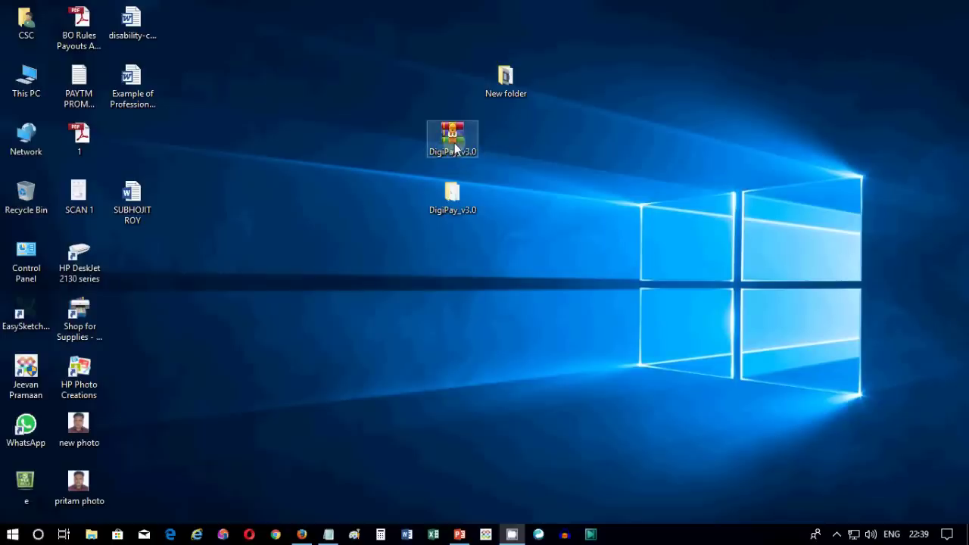
{"action": "double_click", "coordinate": [452, 195]}
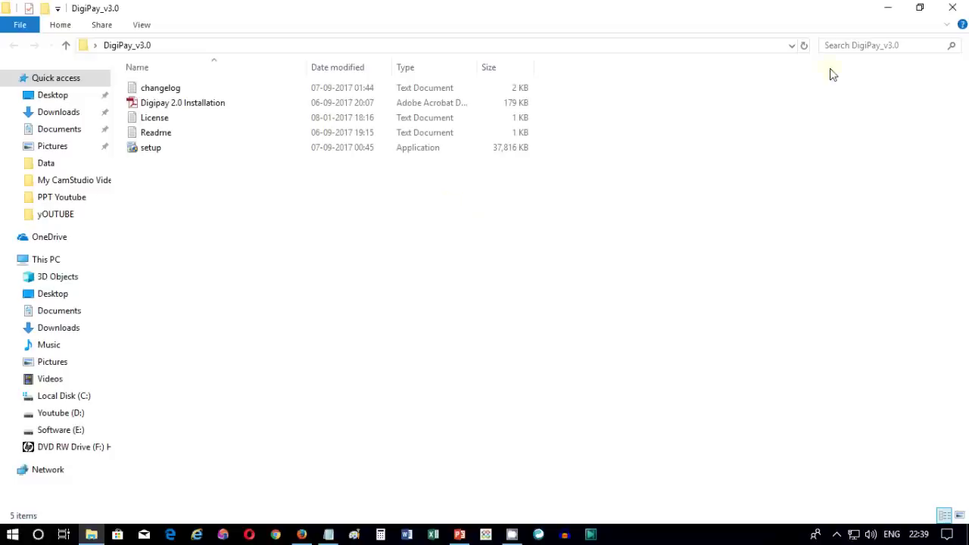
{"action": "left_click", "coordinate": [890, 9]}
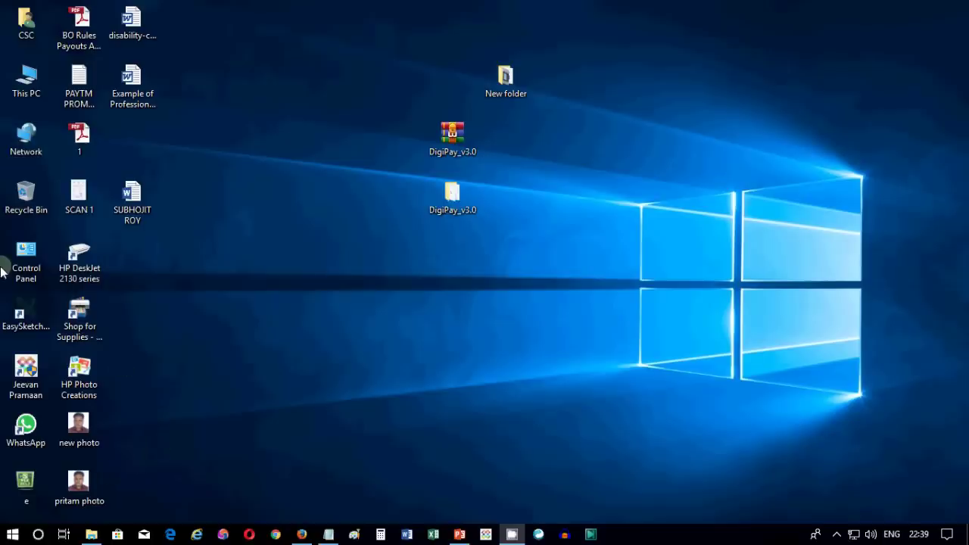
- Open the Windows Services console through Administrative Tools in Control Panel
{"action": "double_click", "coordinate": [22, 261]}
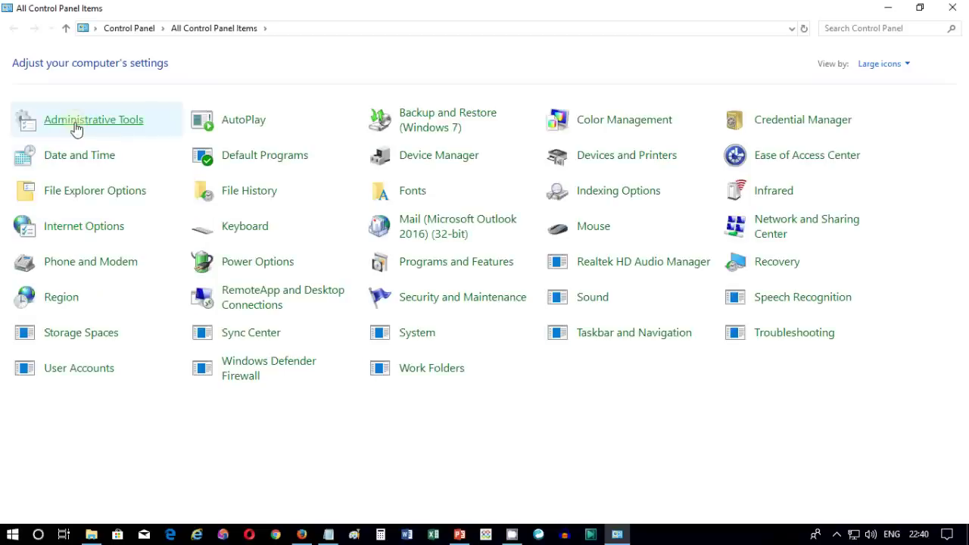
{"action": "left_click", "coordinate": [75, 130]}
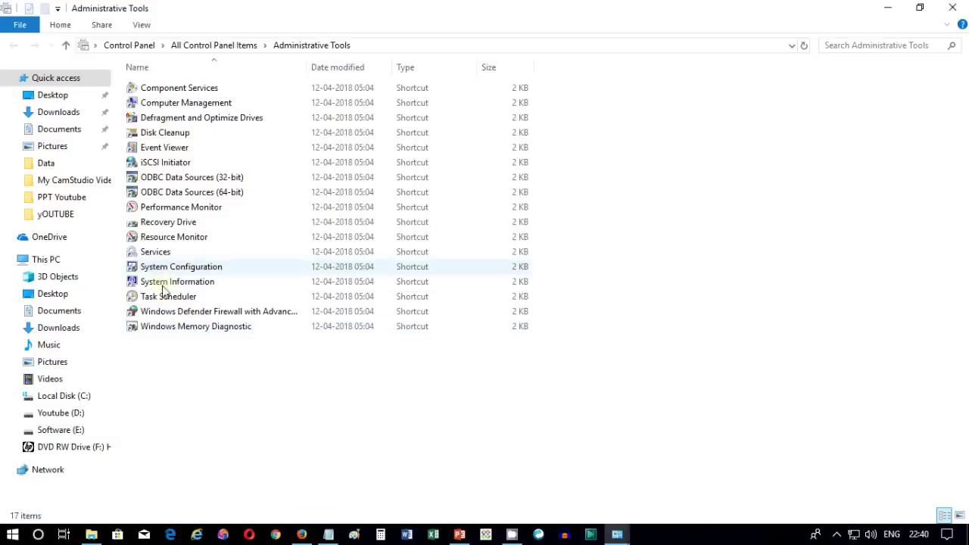
{"action": "left_click", "coordinate": [167, 253]}
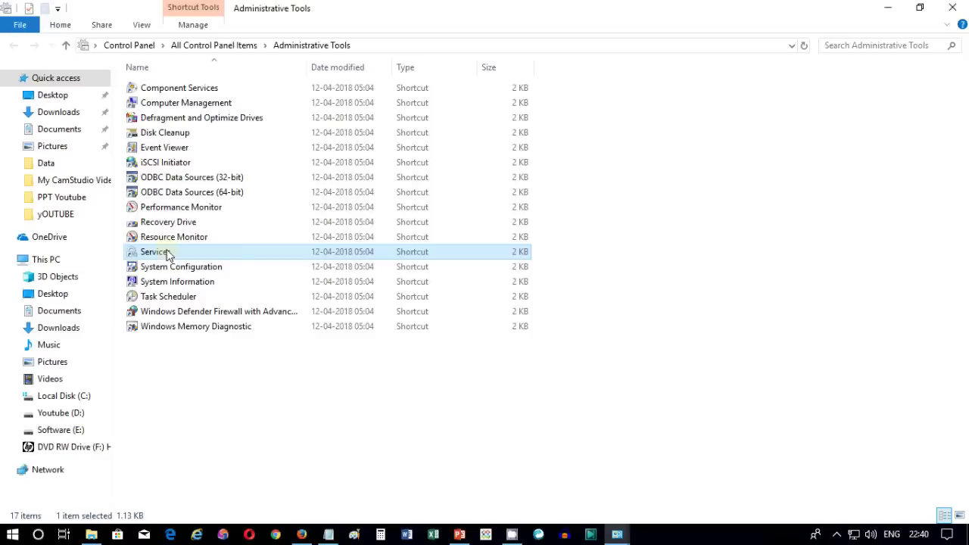
{"action": "left_click", "coordinate": [156, 269]}
{"action": "double_click", "coordinate": [148, 253]}
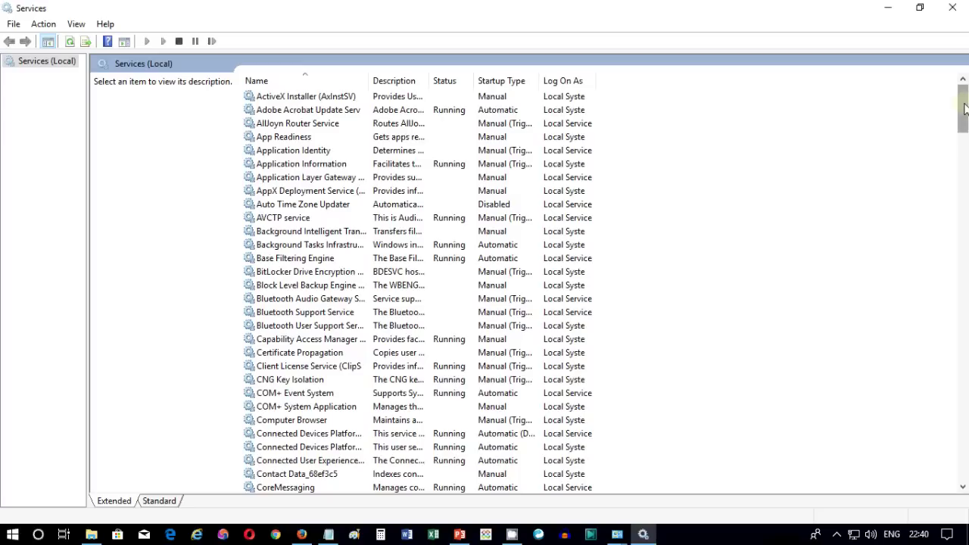
- Restart the Morpho RD Service in the list of local services
{"action": "left_click_drag", "start_coordinate": [964, 119], "coordinate": [961, 244]}
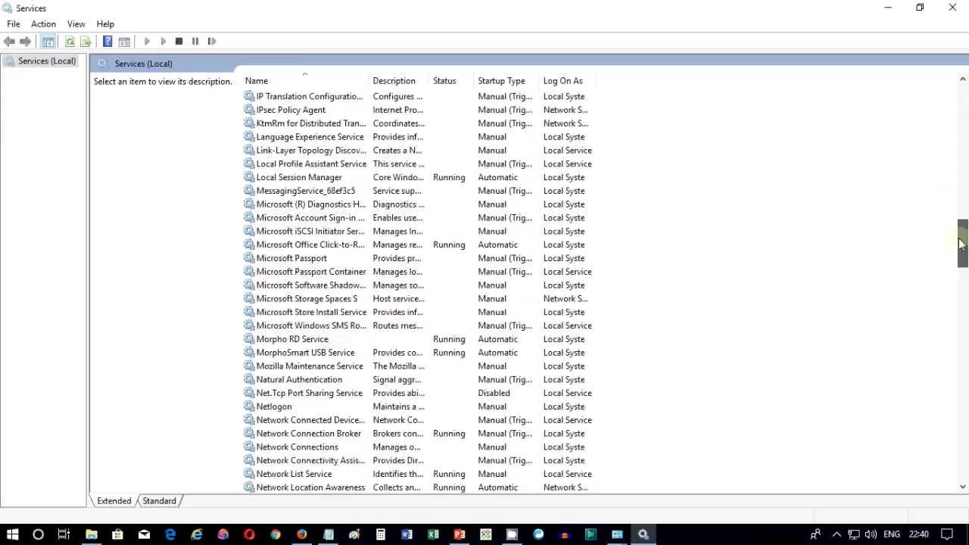
{"action": "left_click", "coordinate": [303, 343]}
{"action": "right_click", "coordinate": [303, 343]}
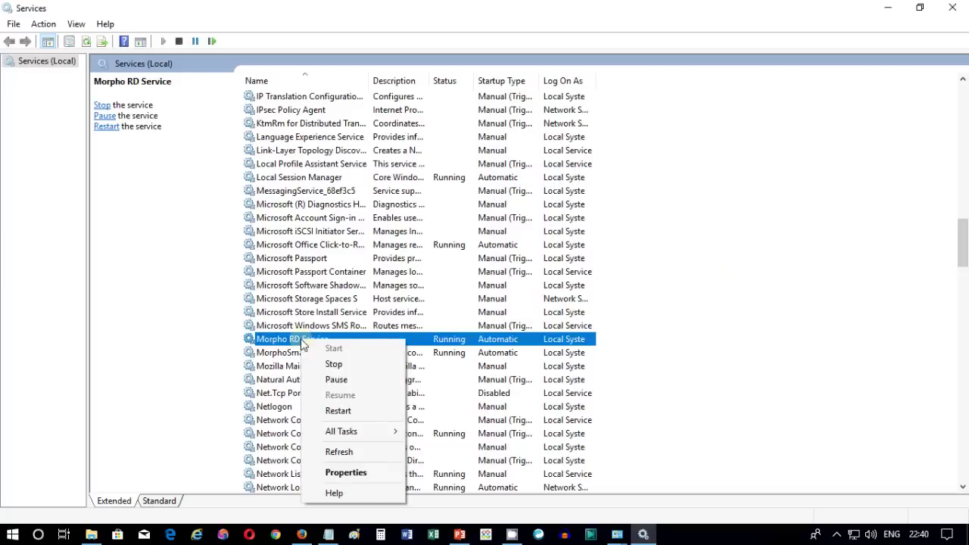
{"action": "left_click", "coordinate": [339, 410]}
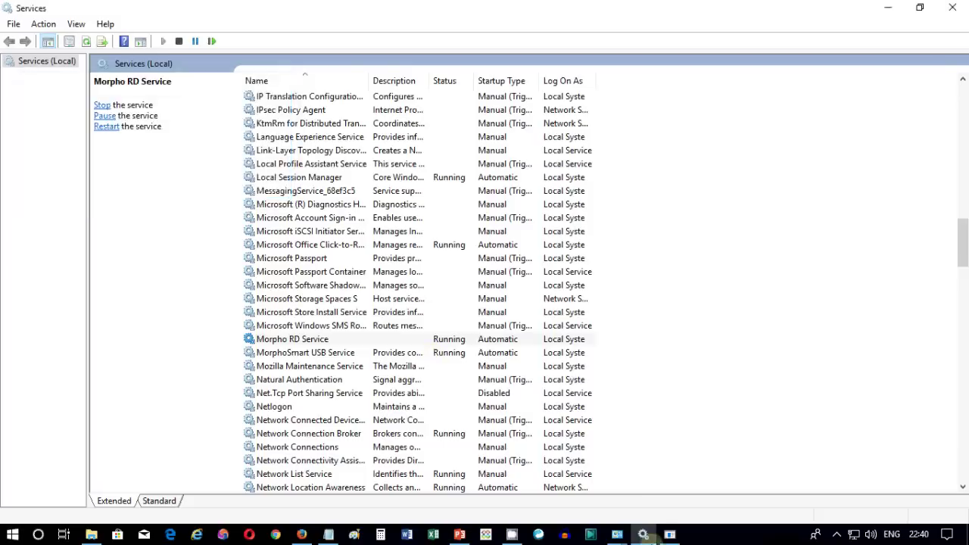
- Put away the Services, Administrative Tools and Control Panel windows, and acknowledge the Morpho RD update check and key rotation dialogs
{"action": "left_click", "coordinate": [888, 7]}
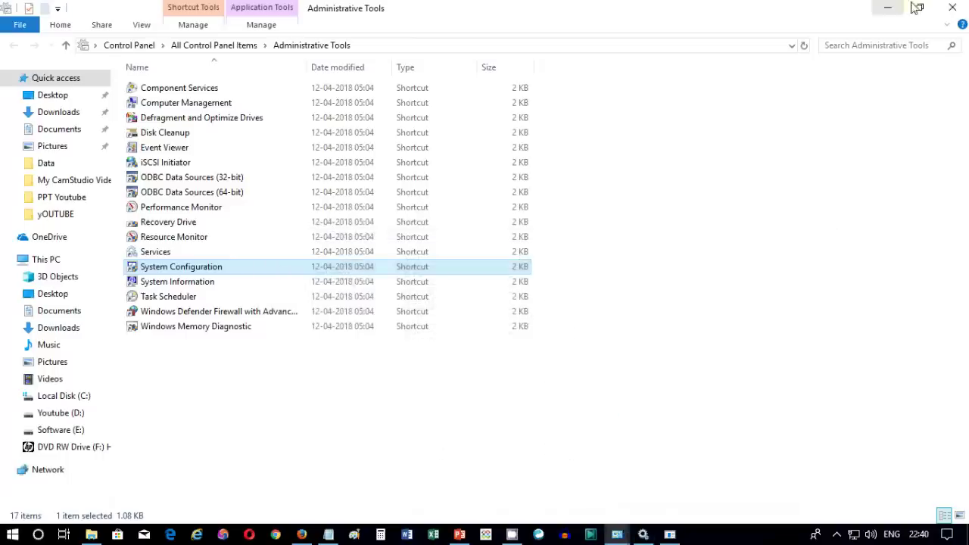
{"action": "left_click", "coordinate": [952, 8]}
{"action": "left_click", "coordinate": [953, 8]}
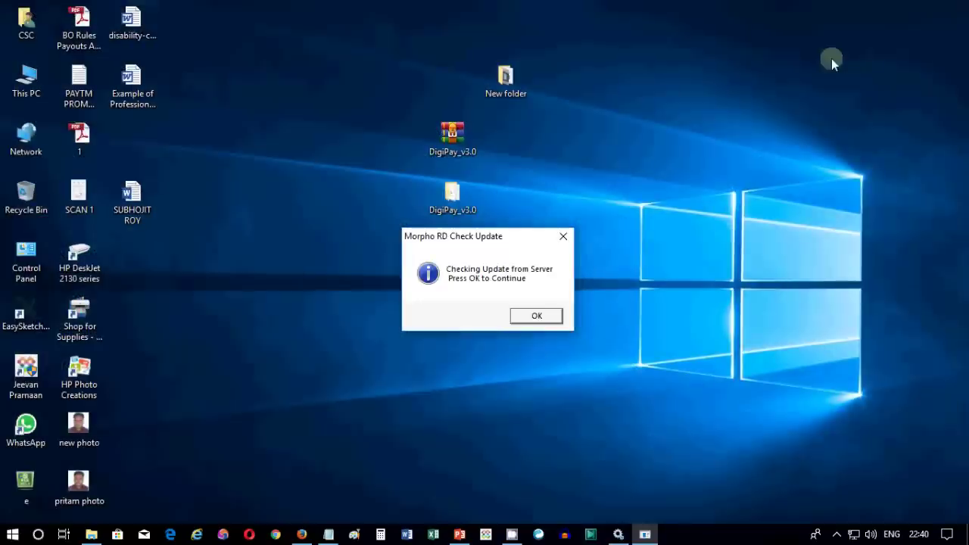
{"action": "left_click", "coordinate": [538, 318]}
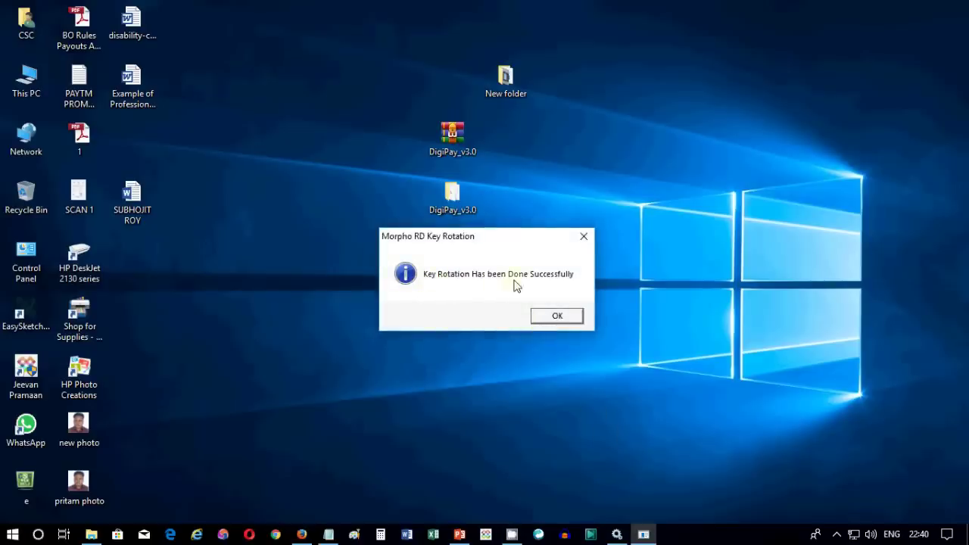
{"action": "left_click", "coordinate": [558, 318]}
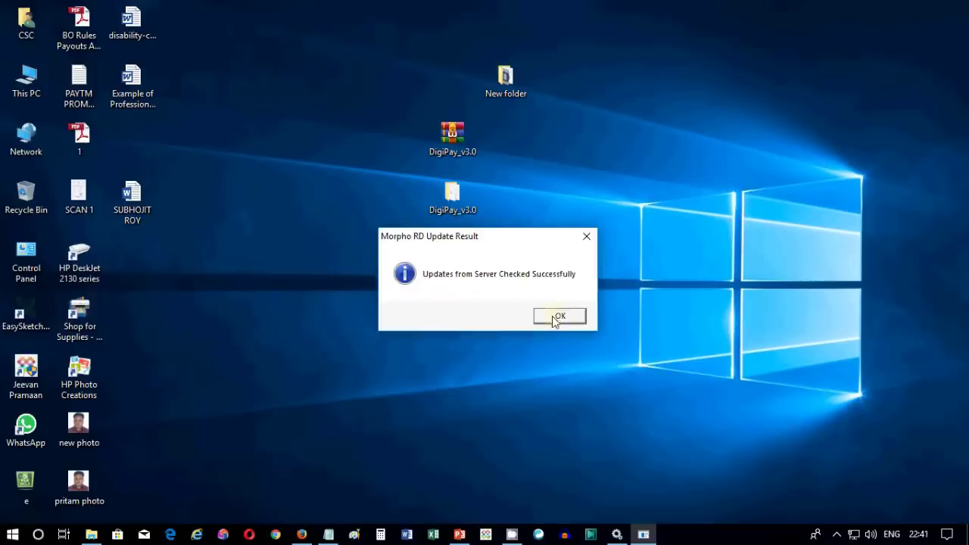
{"action": "left_click", "coordinate": [553, 318]}
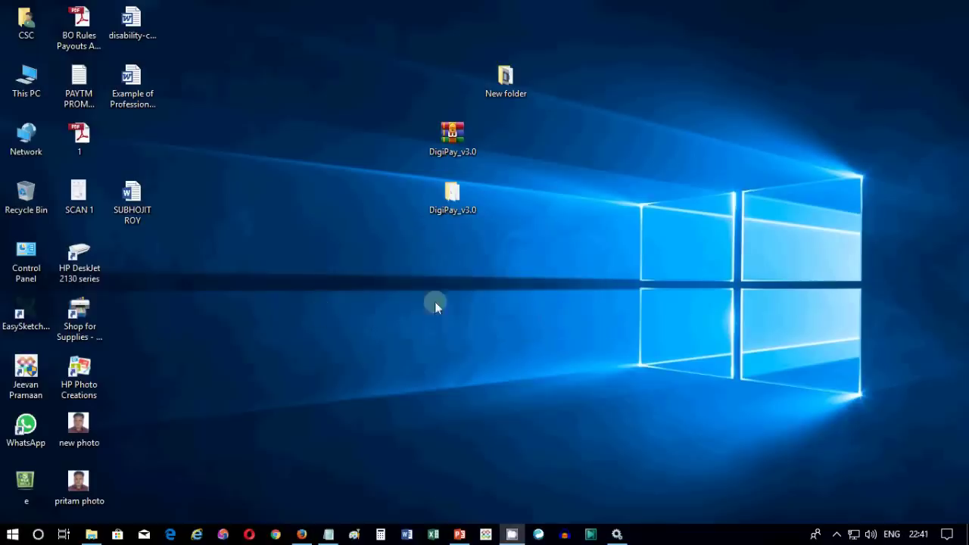
- Run the setup application in the desktop's DigiPay_v3.0 folder as administrator
{"action": "double_click", "coordinate": [452, 194]}
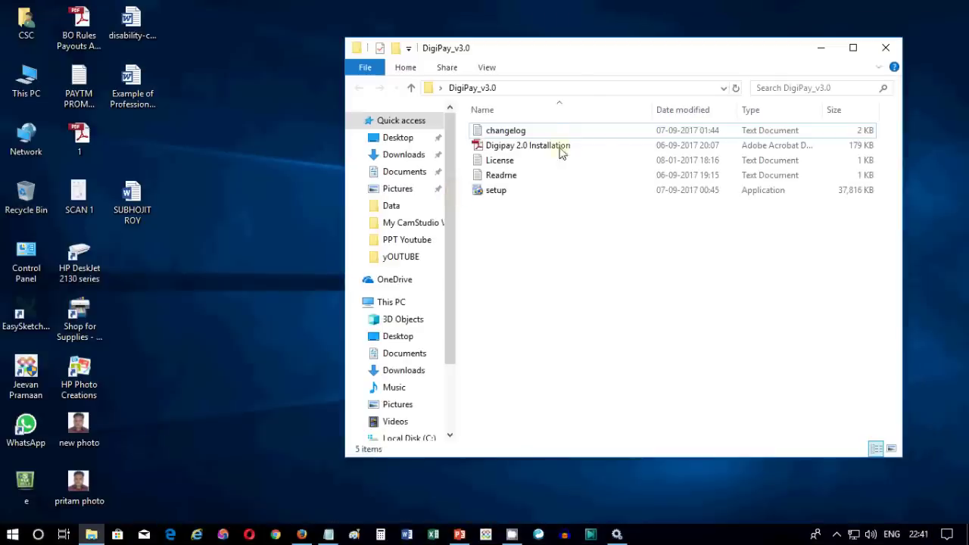
{"action": "double_click", "coordinate": [636, 38]}
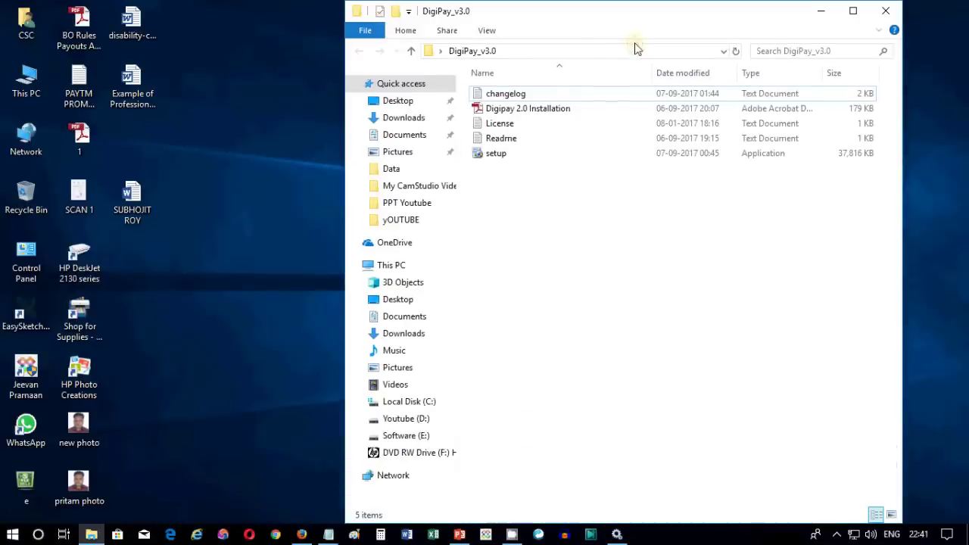
{"action": "right_click", "coordinate": [489, 154]}
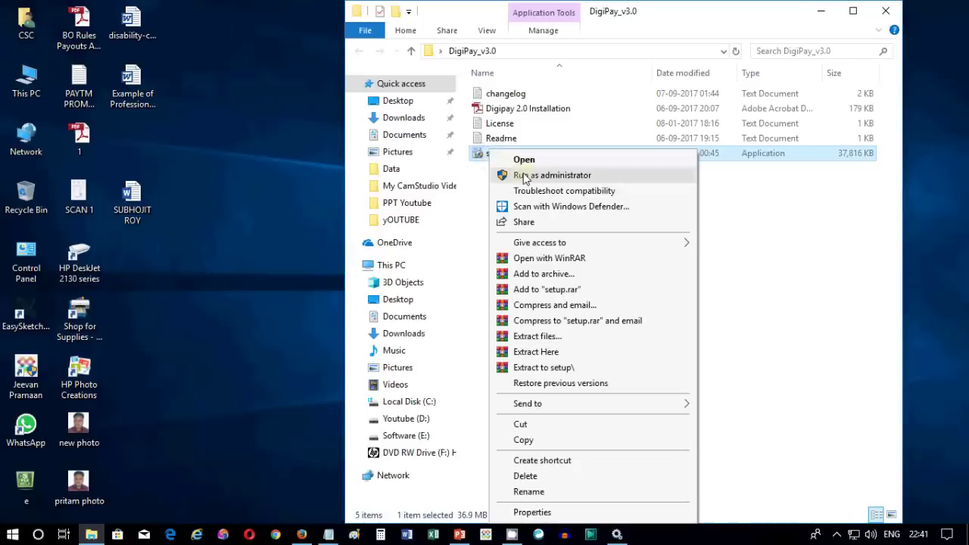
{"action": "left_click", "coordinate": [524, 177]}
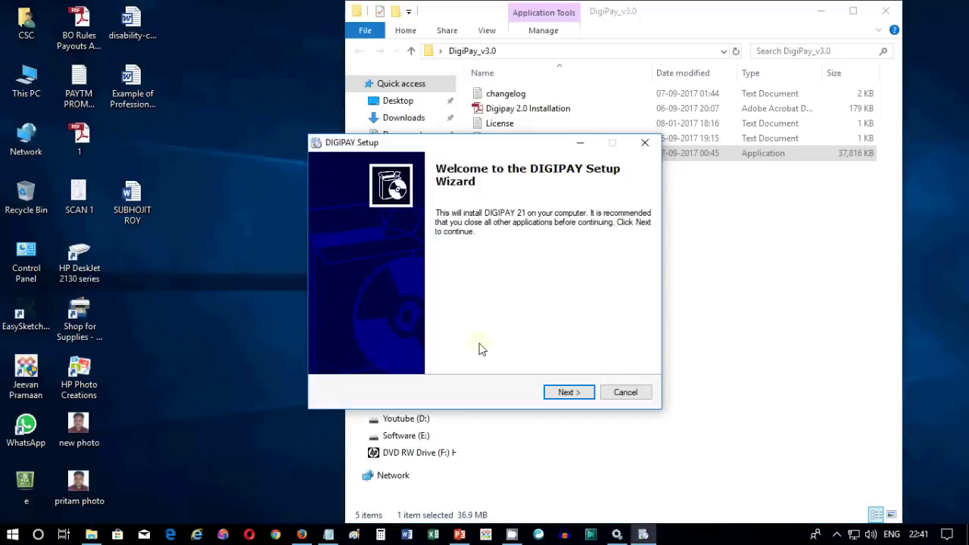
- Install DIGIPAY with a desktop icon and a start menu folder, finish the setup wizard, and close the DigiPay_v3.0 folder
{"action": "left_click", "coordinate": [568, 393]}
{"action": "left_click", "coordinate": [568, 392]}
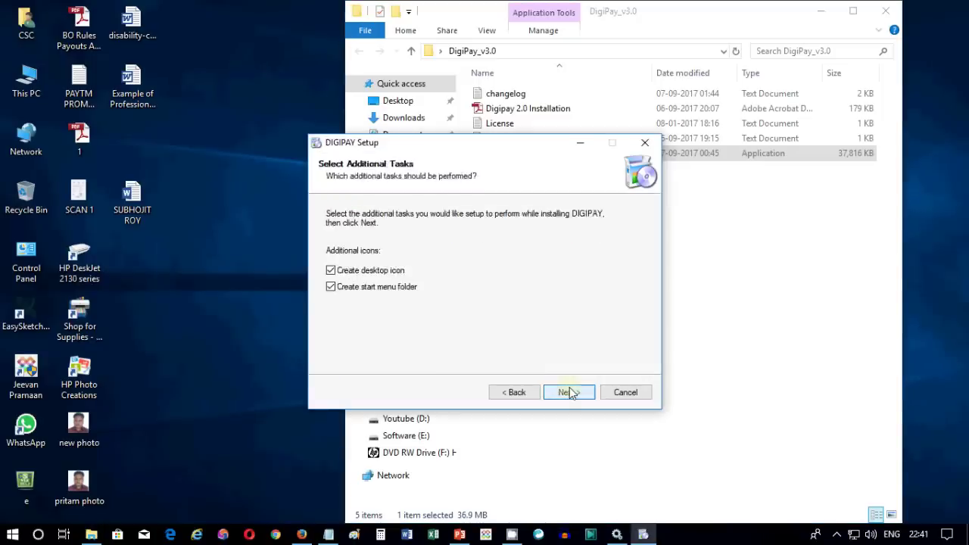
{"action": "left_click", "coordinate": [568, 392]}
{"action": "left_click", "coordinate": [569, 389]}
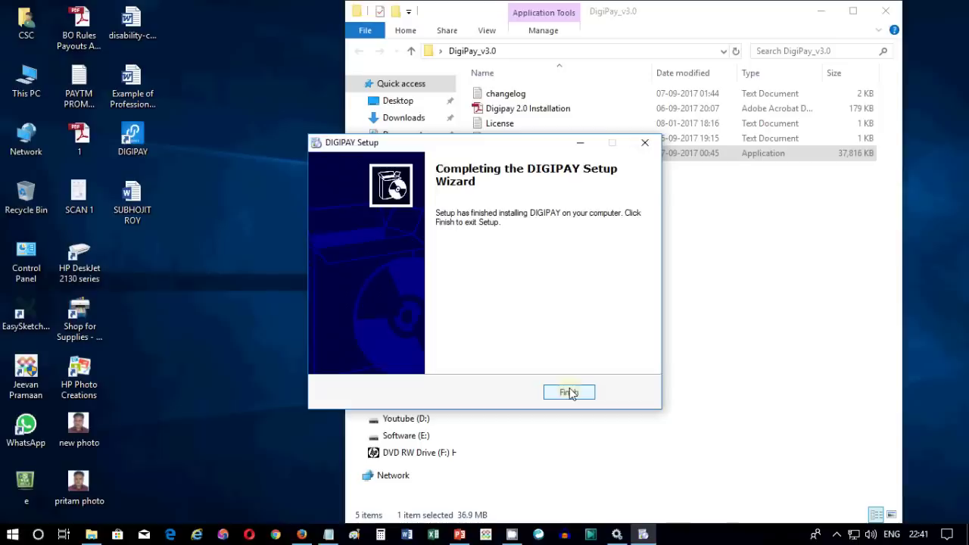
{"action": "left_click", "coordinate": [569, 392]}
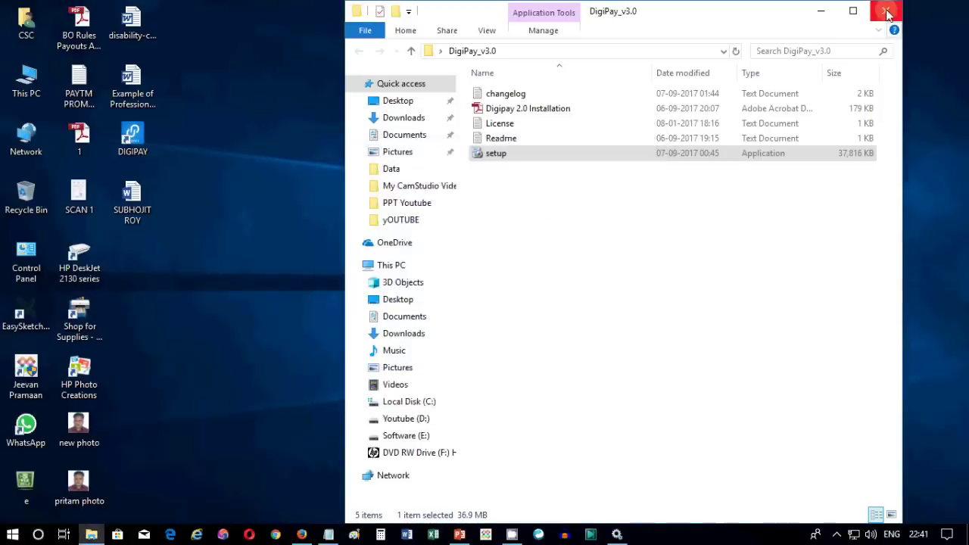
{"action": "left_click", "coordinate": [887, 15]}
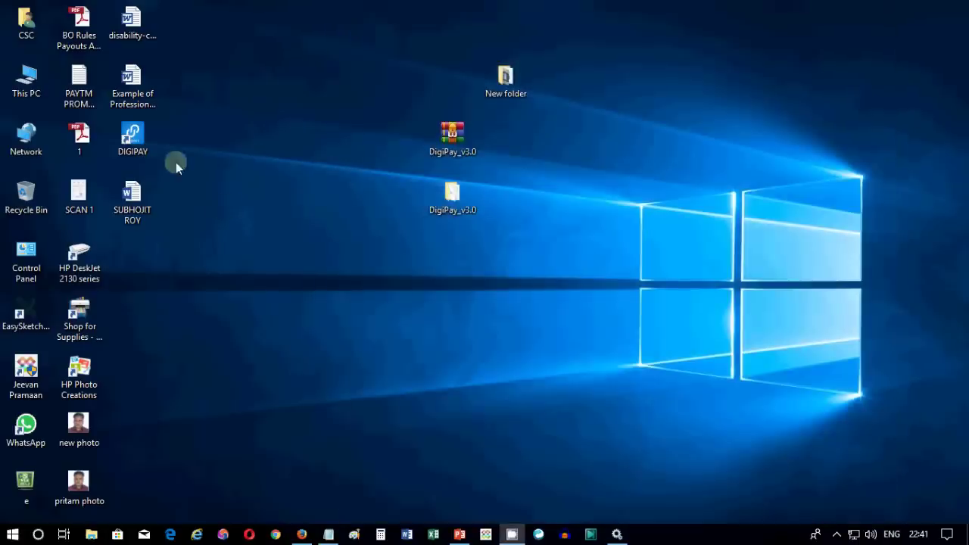
- Try to start DIGIPAY as administrator from its desktop shortcut, and dismiss the error dialog
{"action": "right_click", "coordinate": [137, 142]}
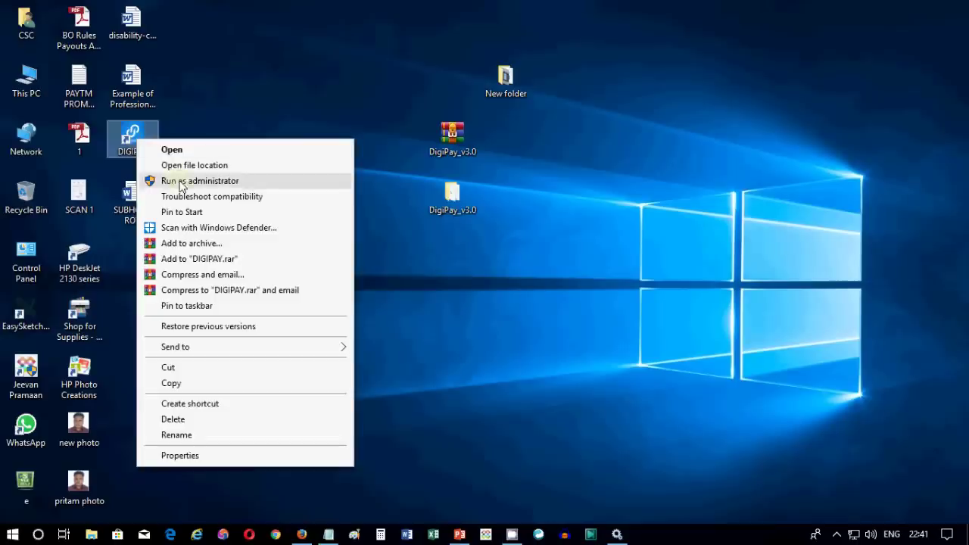
{"action": "left_click", "coordinate": [181, 184]}
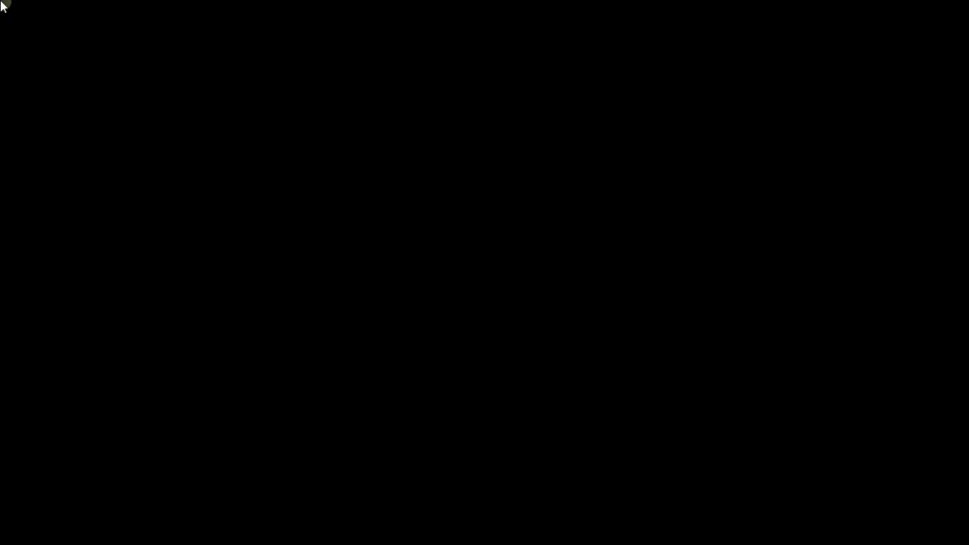
{"action": "left_click", "coordinate": [412, 375]}
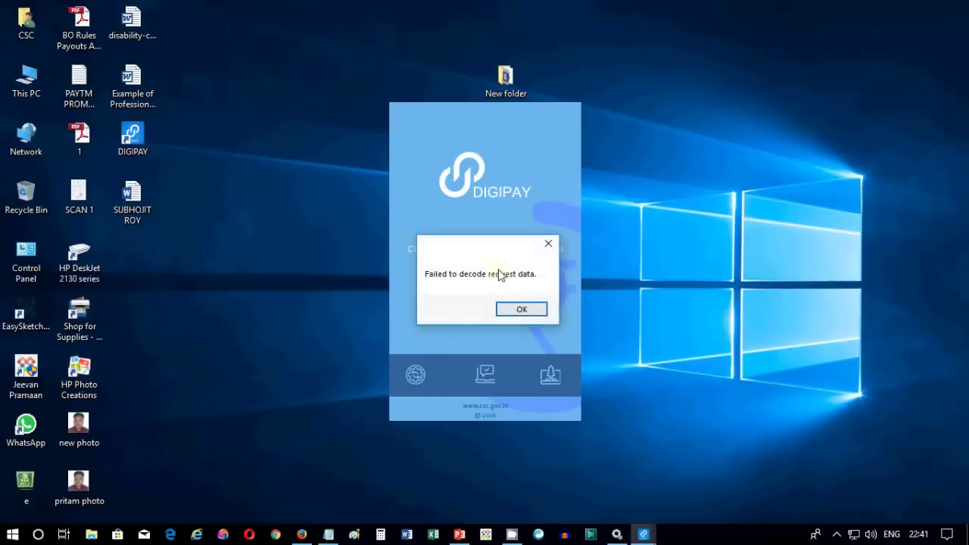
{"action": "left_click", "coordinate": [520, 310]}
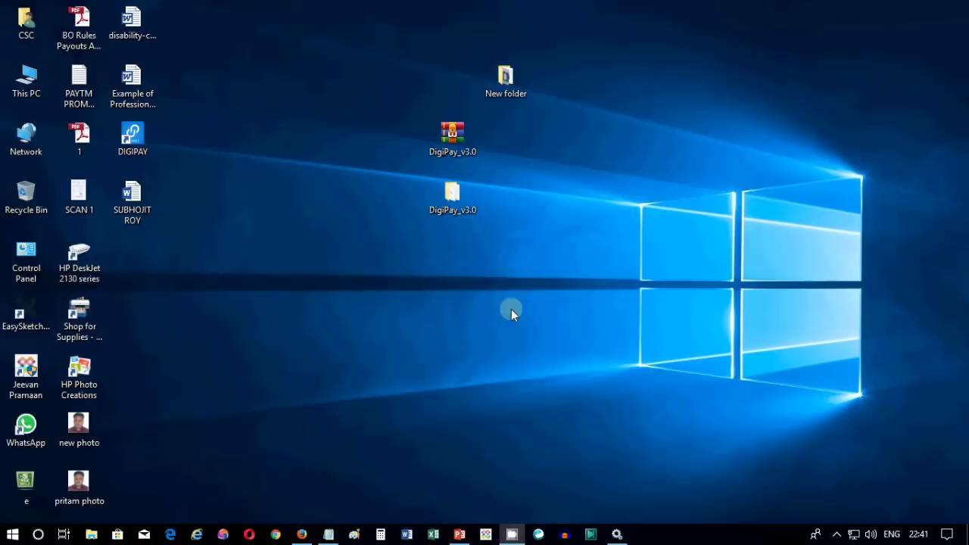
{"action": "right_click", "coordinate": [132, 143]}
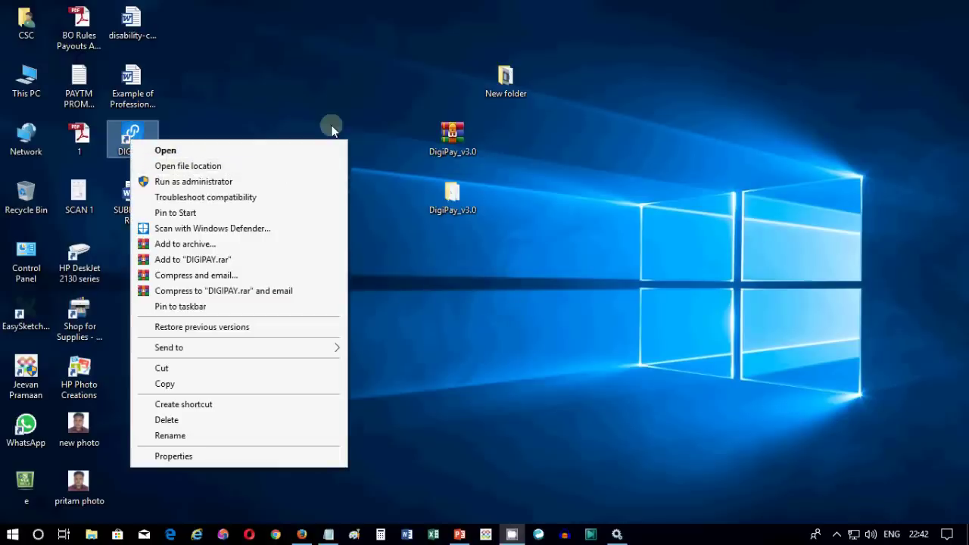
{"action": "left_click", "coordinate": [332, 129]}
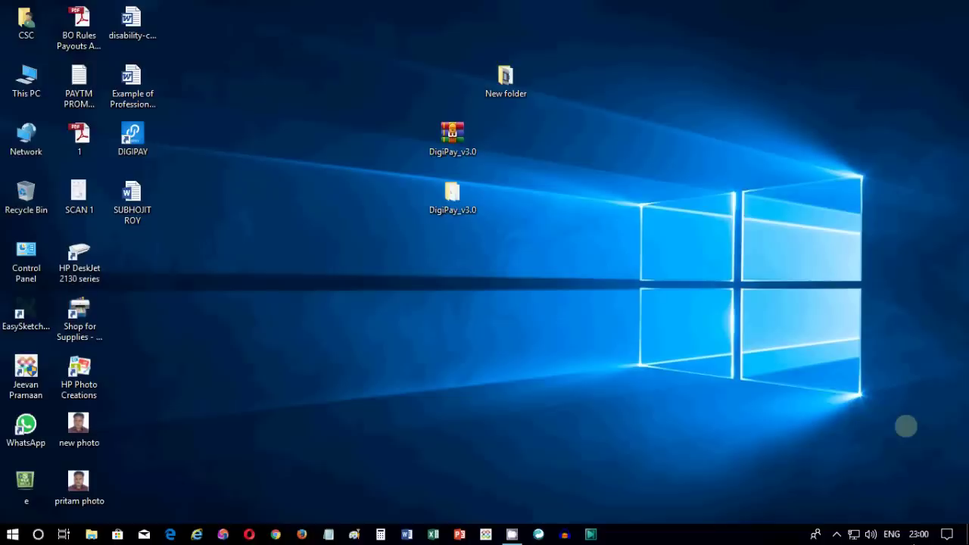
- Open DIGIPAY normally from its desktop shortcut, without administrator rights
{"action": "right_click", "coordinate": [139, 138]}
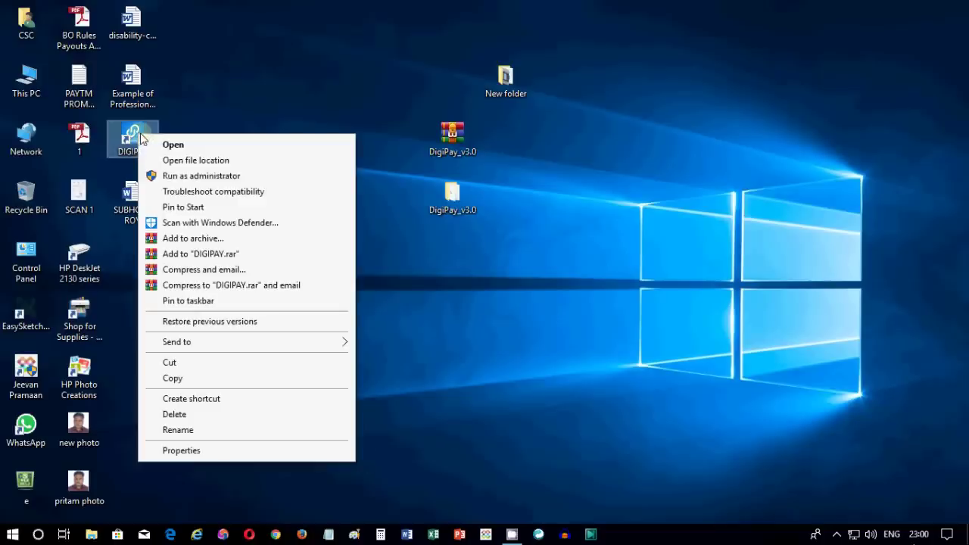
{"action": "left_click", "coordinate": [168, 144]}
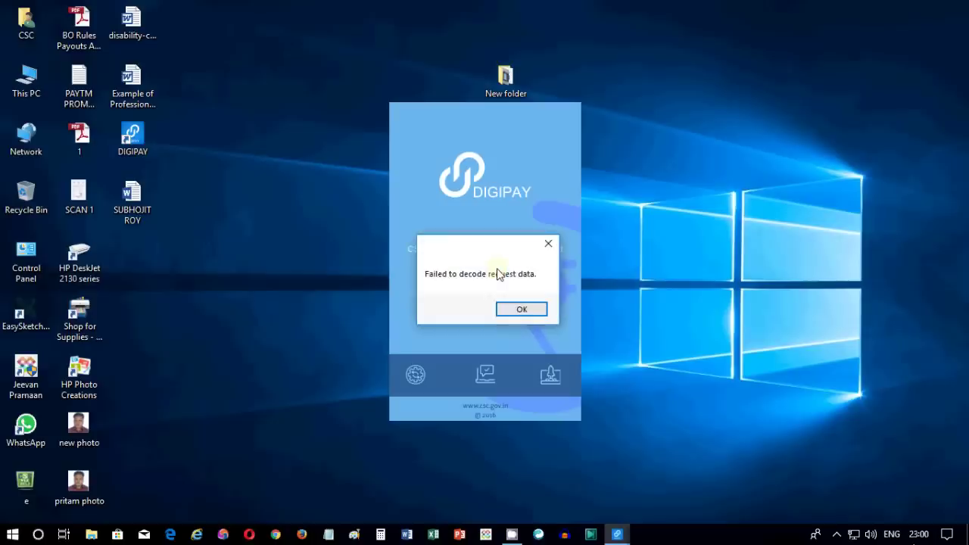
{"action": "left_click", "coordinate": [497, 274]}
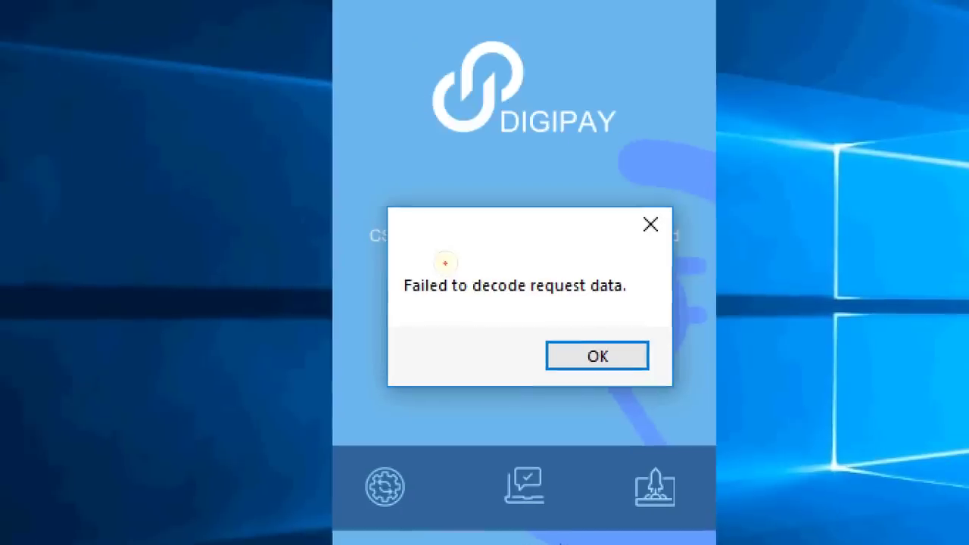
{"action": "left_click", "coordinate": [322, 186]}
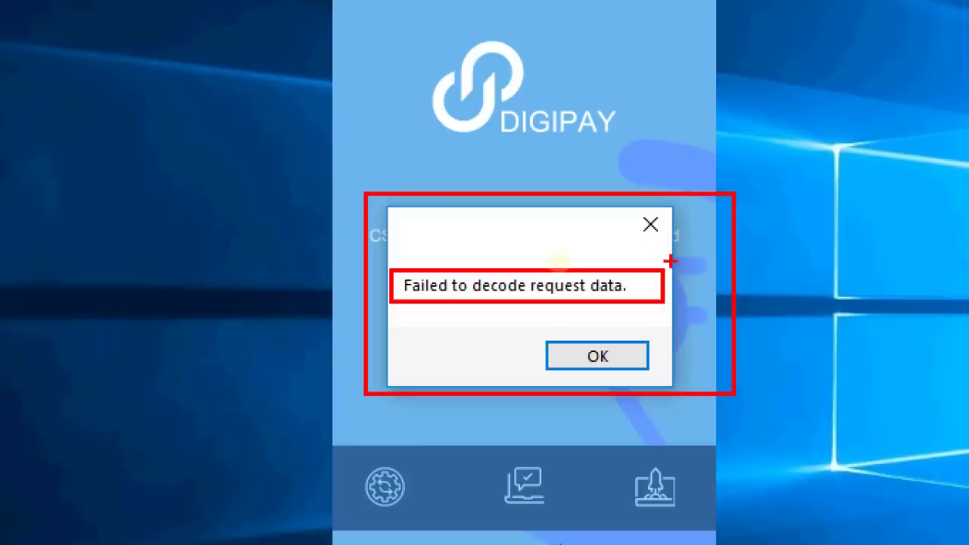
{"action": "mouse_move", "coordinate": [670, 261]}
{"action": "left_mouse_down"}
{"action": "mouse_move", "coordinate": [609, 318]}
{"action": "mouse_move", "coordinate": [527, 324]}
{"action": "mouse_move", "coordinate": [341, 288]}
{"action": "mouse_move", "coordinate": [489, 239]}
{"action": "mouse_move", "coordinate": [669, 265]}
{"action": "mouse_move", "coordinate": [666, 327]}
{"action": "mouse_move", "coordinate": [368, 327]}
{"action": "mouse_move", "coordinate": [409, 212]}
{"action": "mouse_move", "coordinate": [673, 258]}
{"action": "mouse_move", "coordinate": [708, 292]}
{"action": "mouse_move", "coordinate": [693, 318]}
{"action": "mouse_move", "coordinate": [503, 331]}
{"action": "mouse_move", "coordinate": [371, 318]}
{"action": "left_mouse_up"}
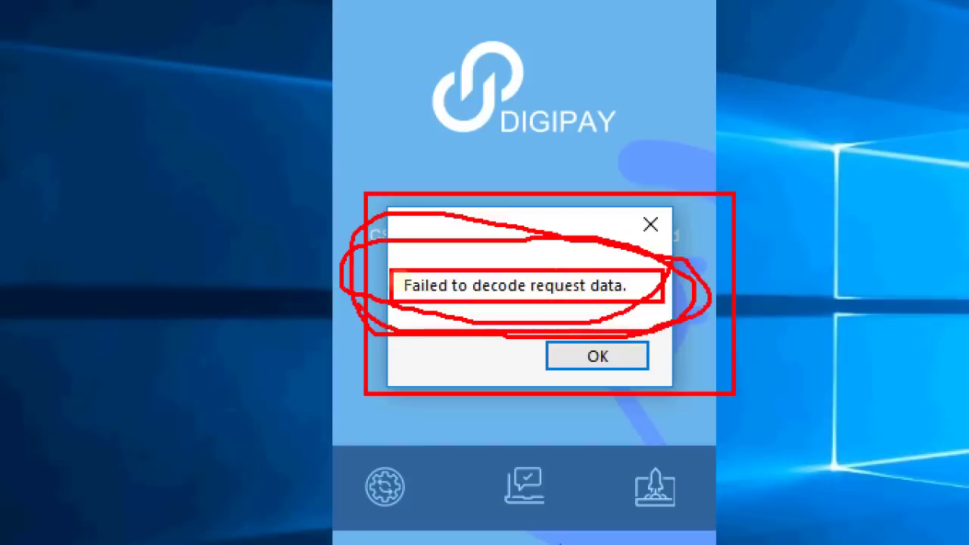
{"action": "mouse_move", "coordinate": [392, 281]}
{"action": "left_mouse_down"}
{"action": "mouse_move", "coordinate": [353, 244]}
{"action": "mouse_move", "coordinate": [515, 240]}
{"action": "mouse_move", "coordinate": [696, 327]}
{"action": "mouse_move", "coordinate": [480, 338]}
{"action": "mouse_move", "coordinate": [394, 282]}
{"action": "mouse_move", "coordinate": [375, 227]}
{"action": "mouse_move", "coordinate": [636, 242]}
{"action": "mouse_move", "coordinate": [682, 284]}
{"action": "mouse_move", "coordinate": [690, 380]}
{"action": "left_mouse_up"}
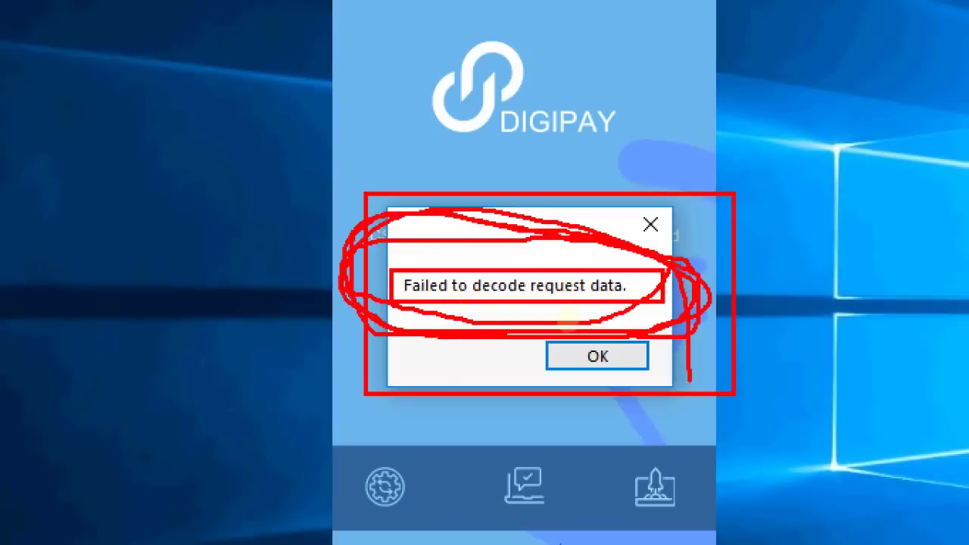